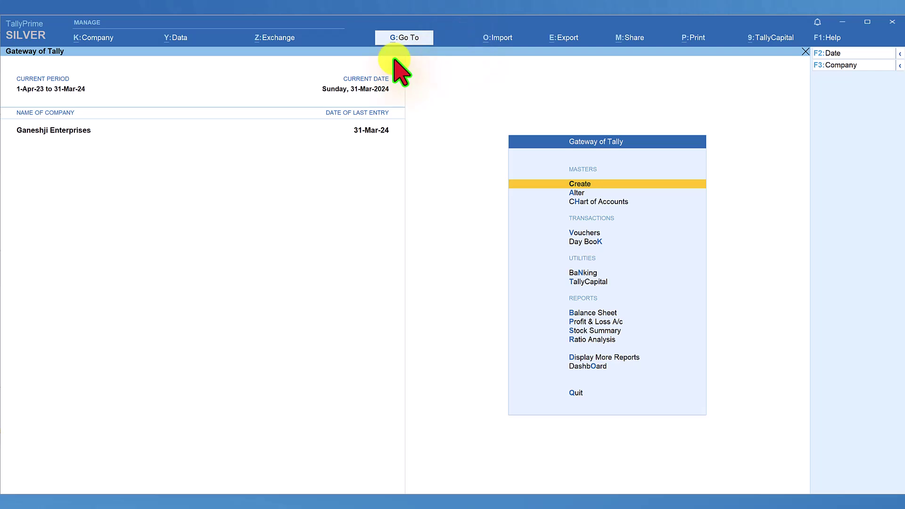
- Open the Statistics report from Display More Reports > Statements of Accounts for Ganeshji Enterprises
{"action": "key", "text": "d"}
{"action": "key", "text": "s"}
{"action": "key", "text": "s"}
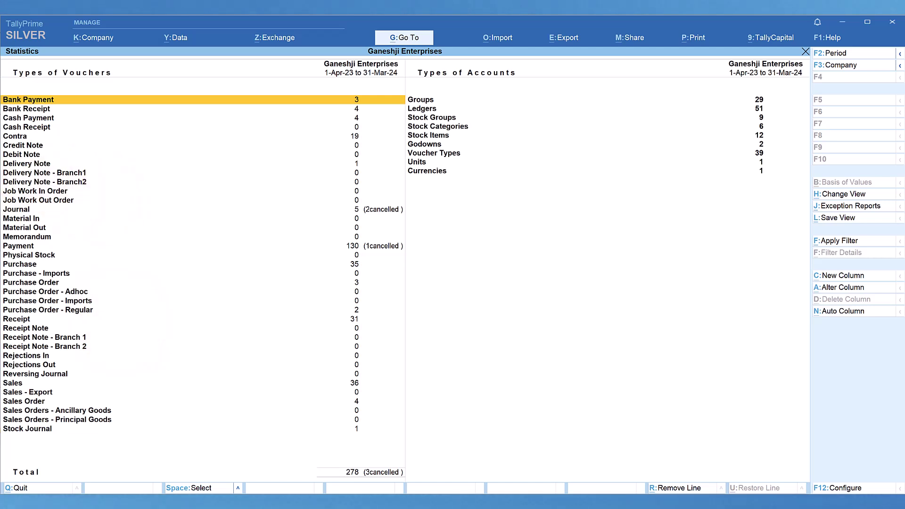
{"action": "key", "text": "Escape"}
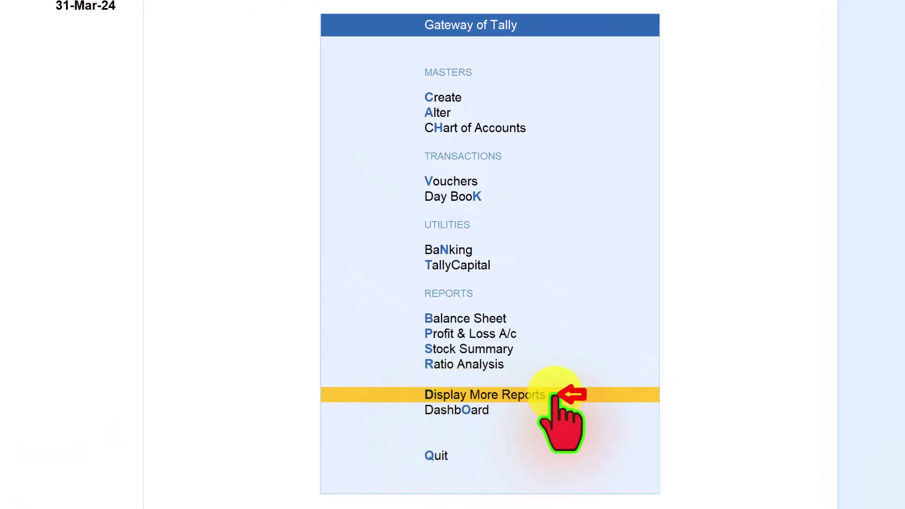
{"action": "left_click", "coordinate": [430, 393]}
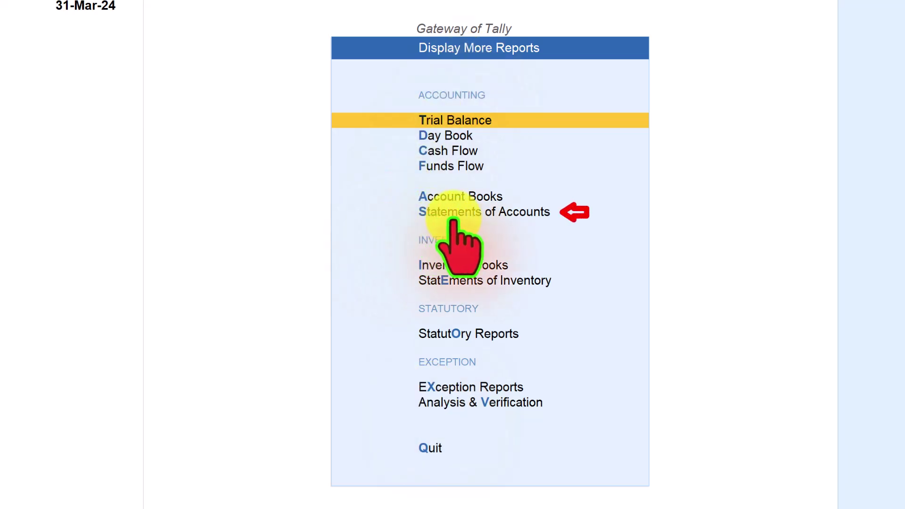
{"action": "left_click", "coordinate": [424, 212]}
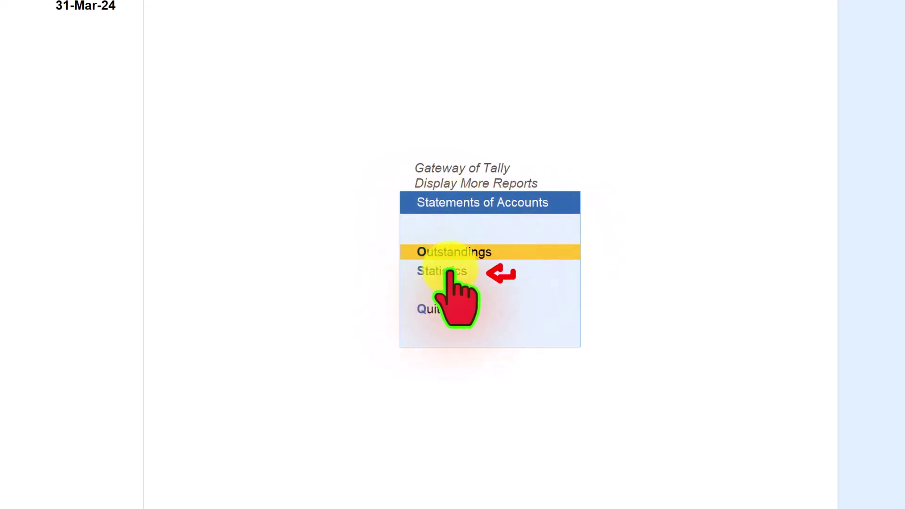
{"action": "left_click", "coordinate": [421, 271]}
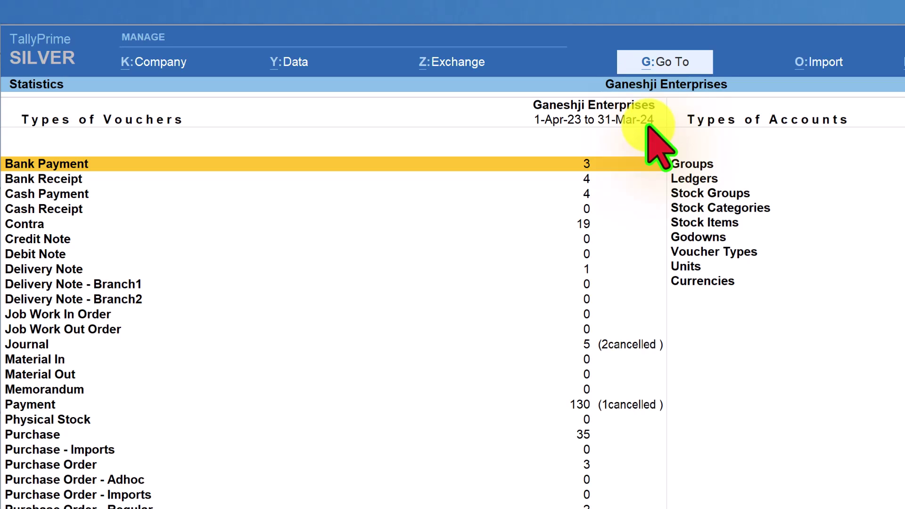
{"action": "left_click", "coordinate": [596, 171]}
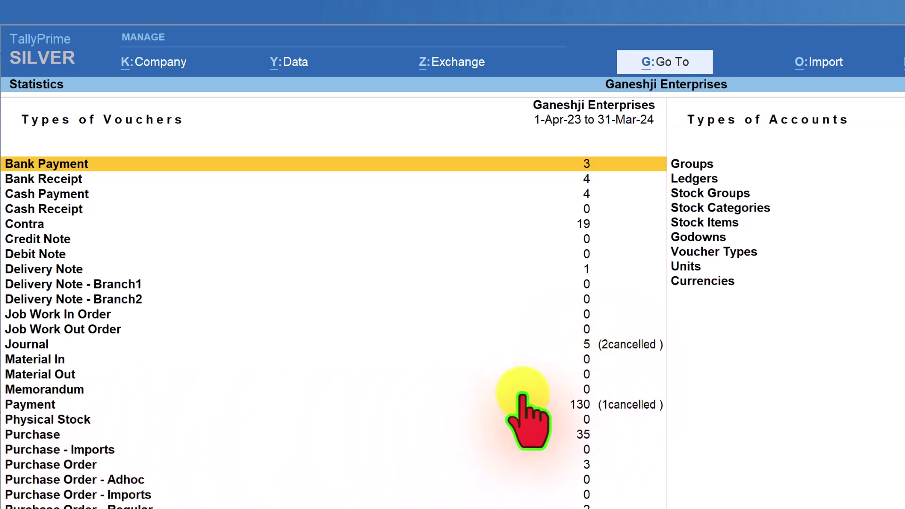
{"action": "left_click", "coordinate": [35, 404]}
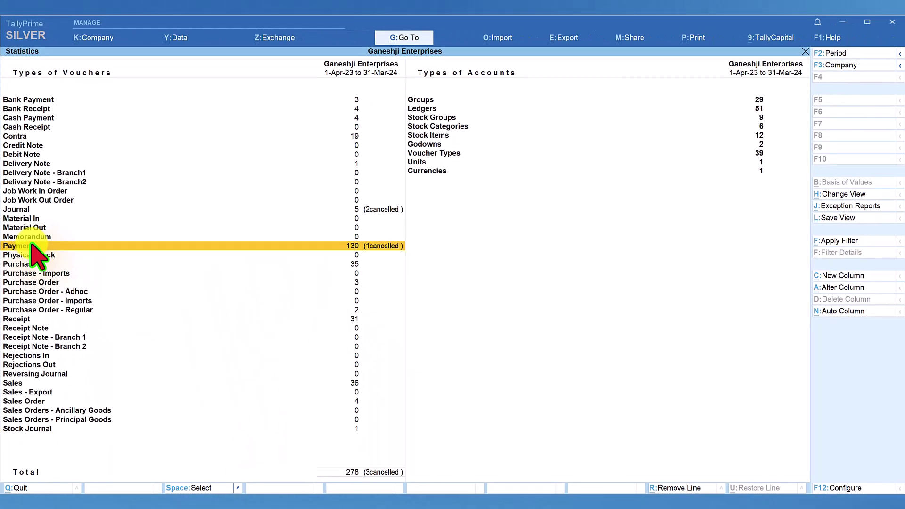
{"action": "left_click", "coordinate": [31, 245]}
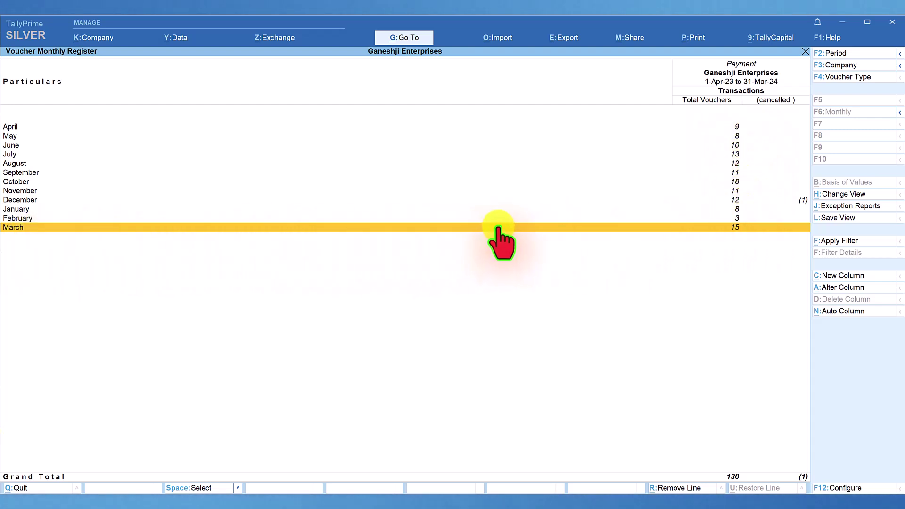
{"action": "left_click", "coordinate": [19, 227]}
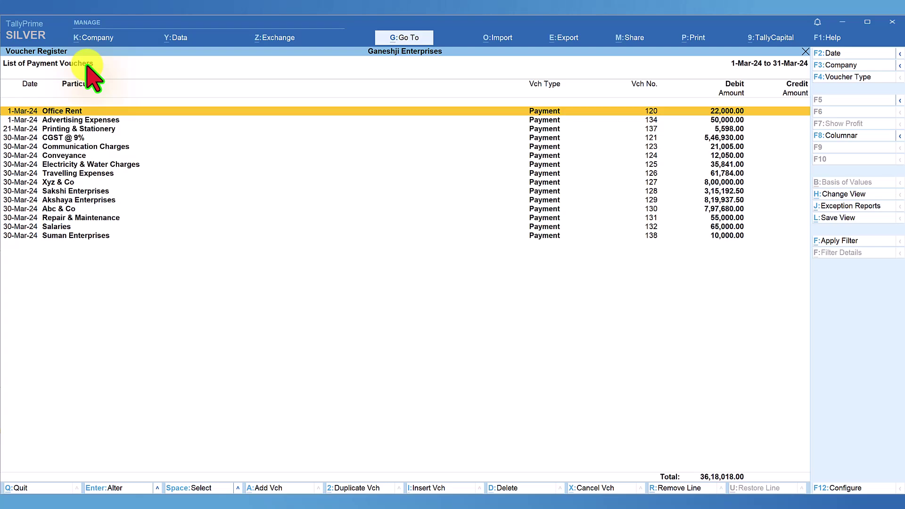
{"action": "key", "text": "Escape"}
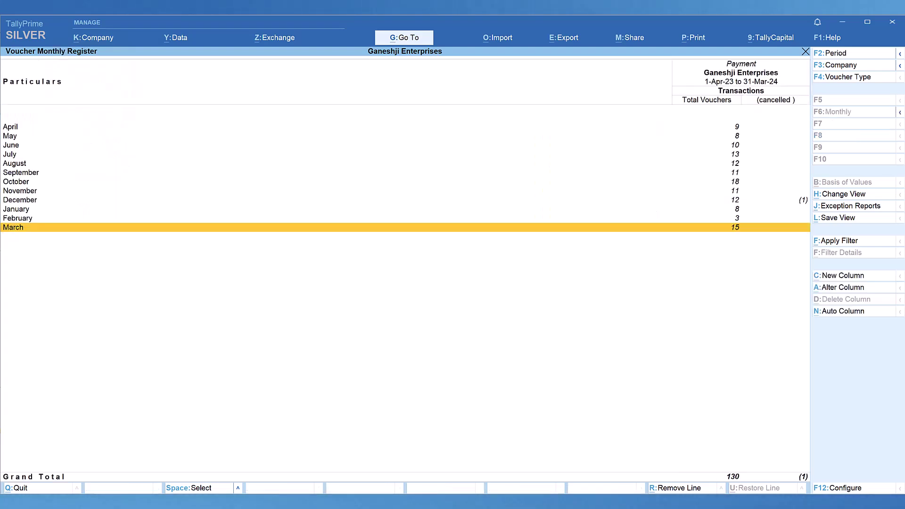
{"action": "key", "text": "Escape"}
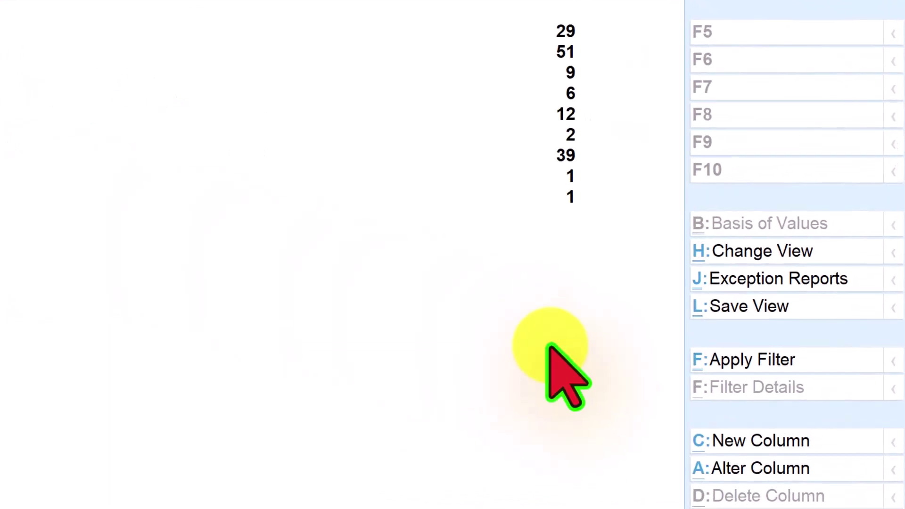
- Switch the Statistics report to the Vertical view and scroll through the listed counts
{"action": "left_click", "coordinate": [751, 254]}
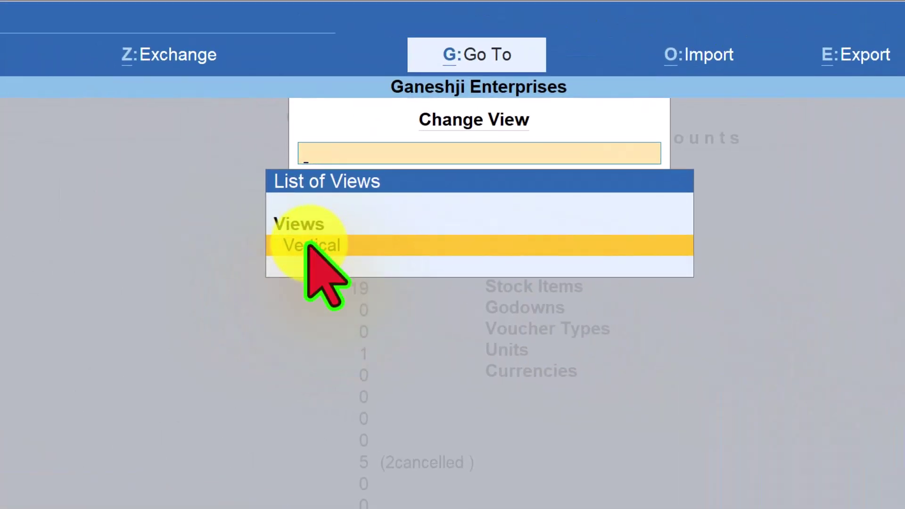
{"action": "left_click", "coordinate": [311, 246]}
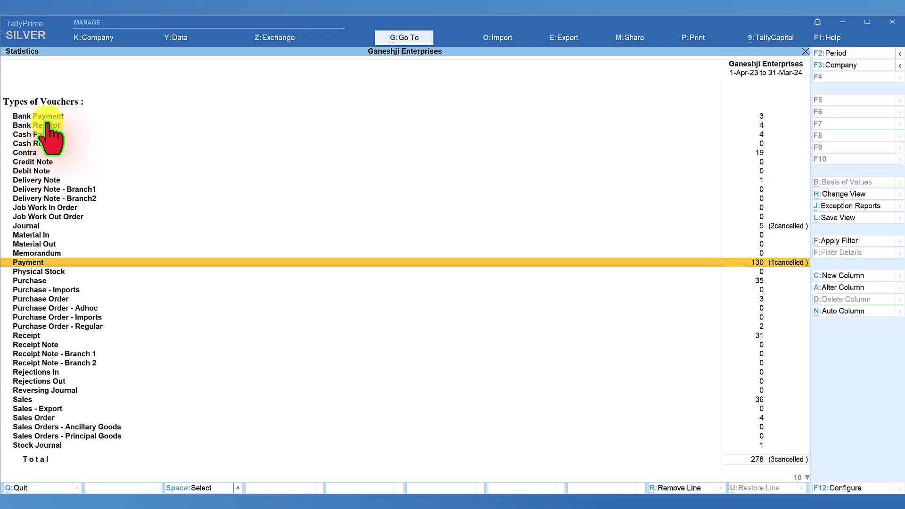
{"action": "scroll", "coordinate": [49, 443], "scroll_direction": "down", "scroll_amount": 10}
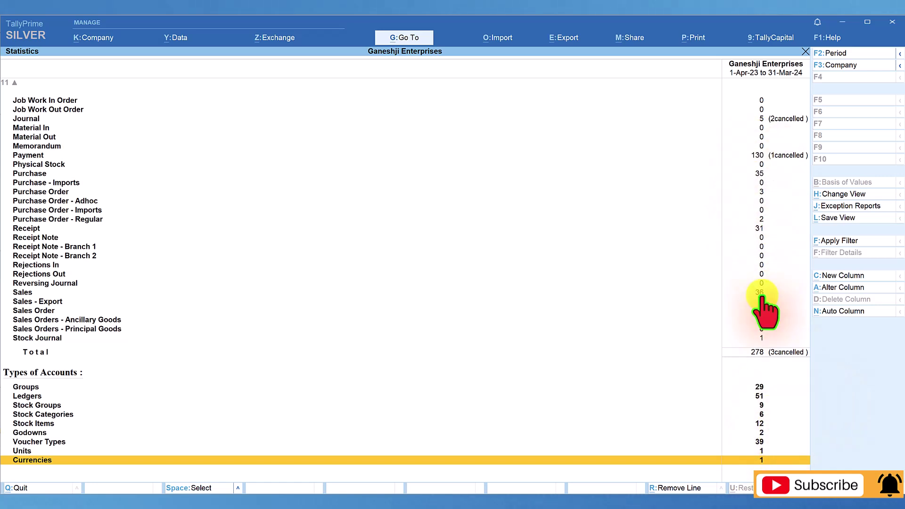
{"action": "scroll", "coordinate": [85, 137], "scroll_direction": "up", "scroll_amount": 15}
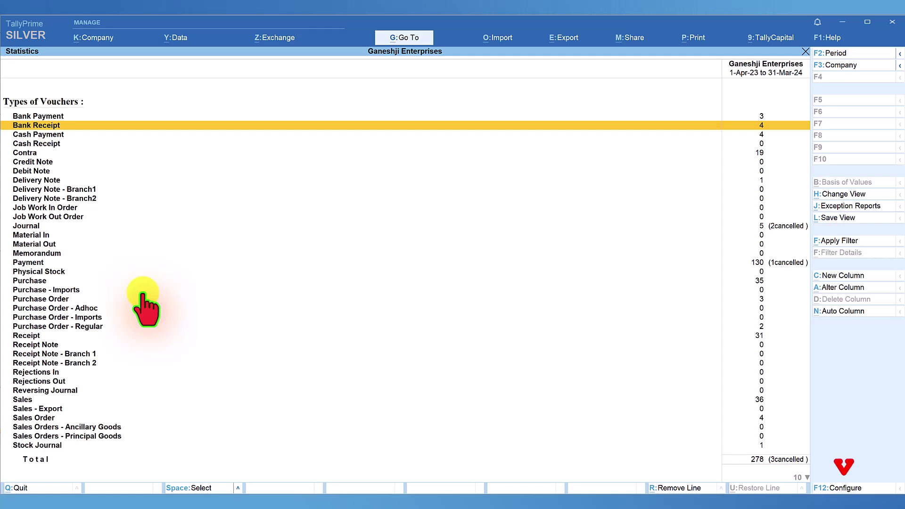
- Set 'Sort by default voucher' to Yes in the report configuration and accept it
{"action": "left_click", "coordinate": [852, 488]}
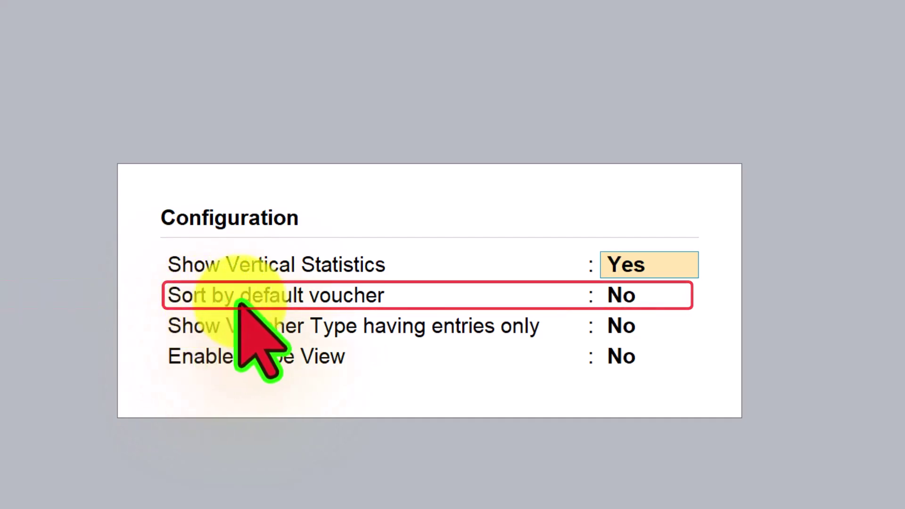
{"action": "left_click", "coordinate": [615, 294]}
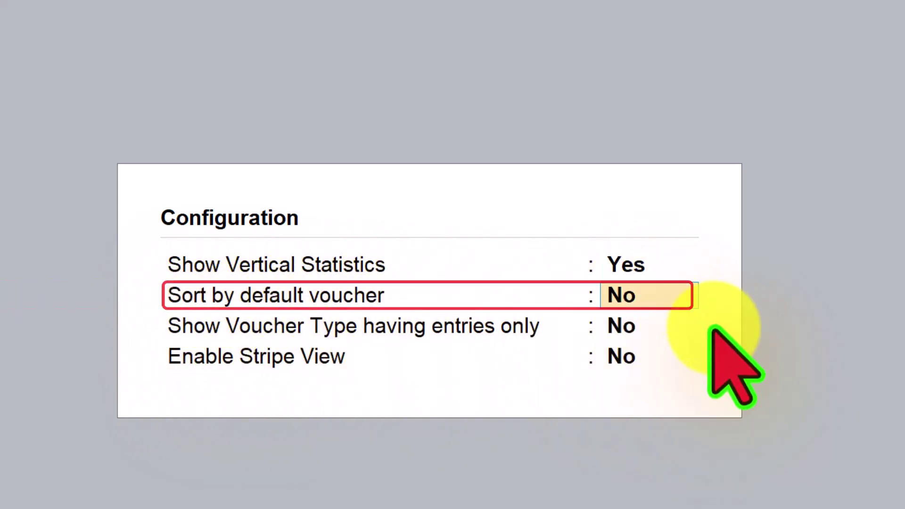
{"action": "type", "text": "y"}
{"action": "key", "text": "Return"}
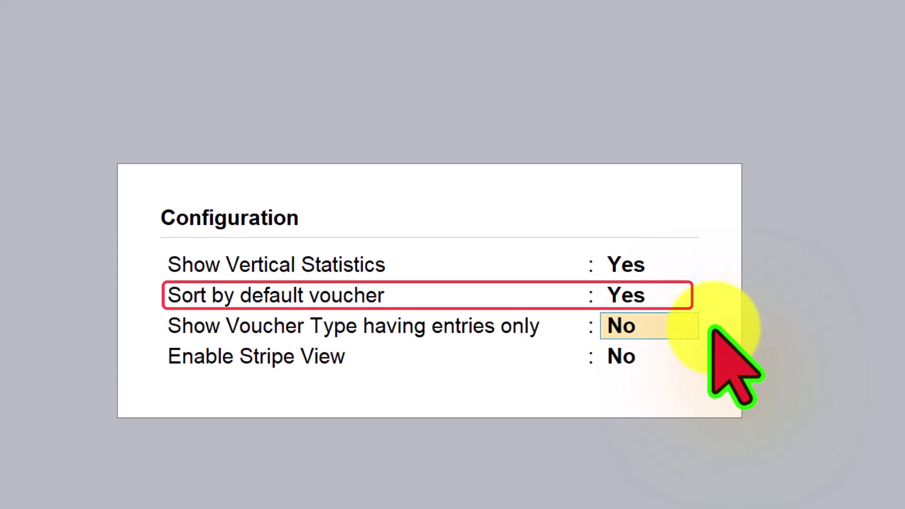
{"action": "key", "text": "ctrl+a"}
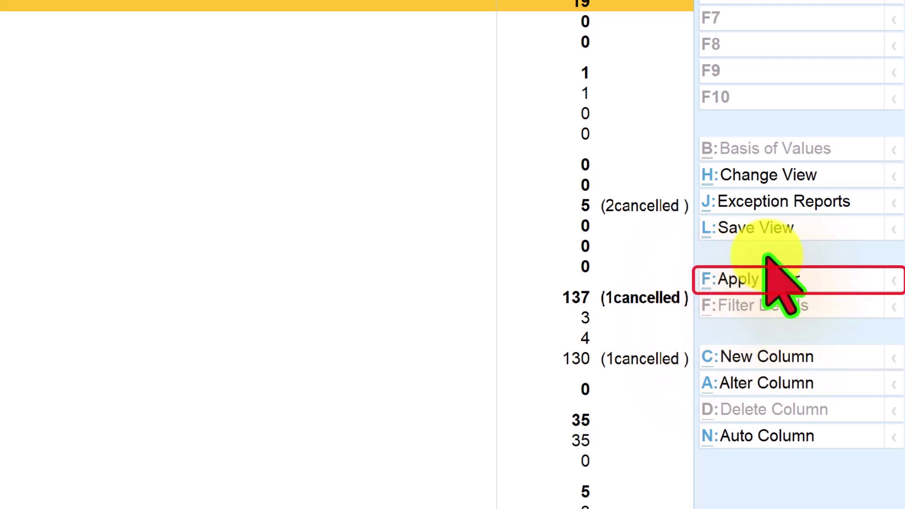
{"action": "left_click", "coordinate": [753, 281]}
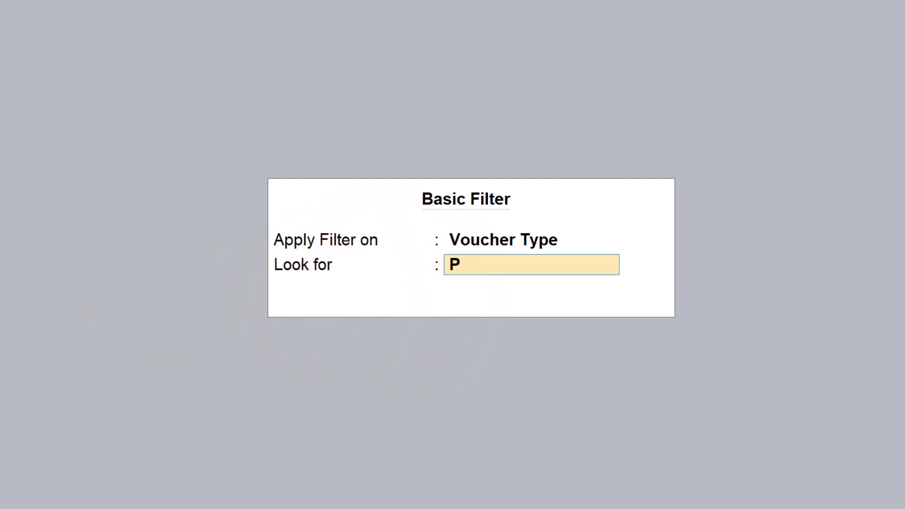
{"action": "type", "text": "P"}
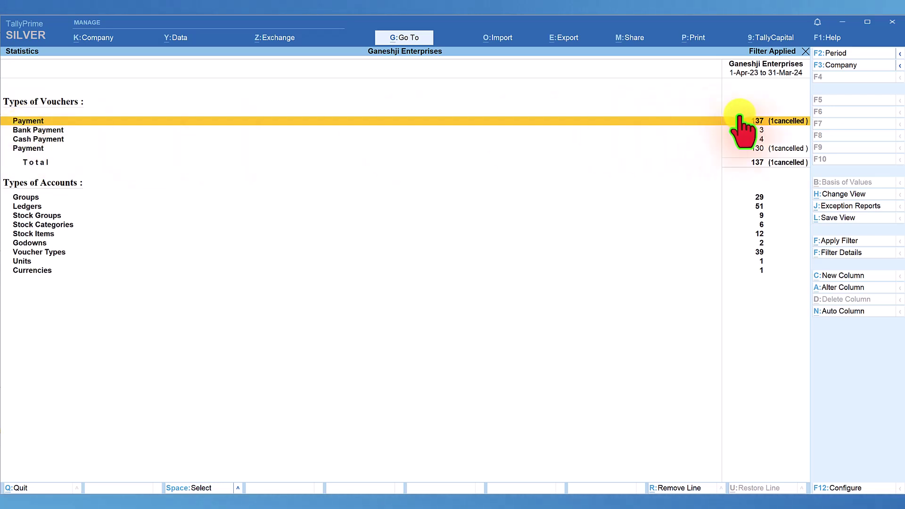
{"action": "key", "text": "Escape"}
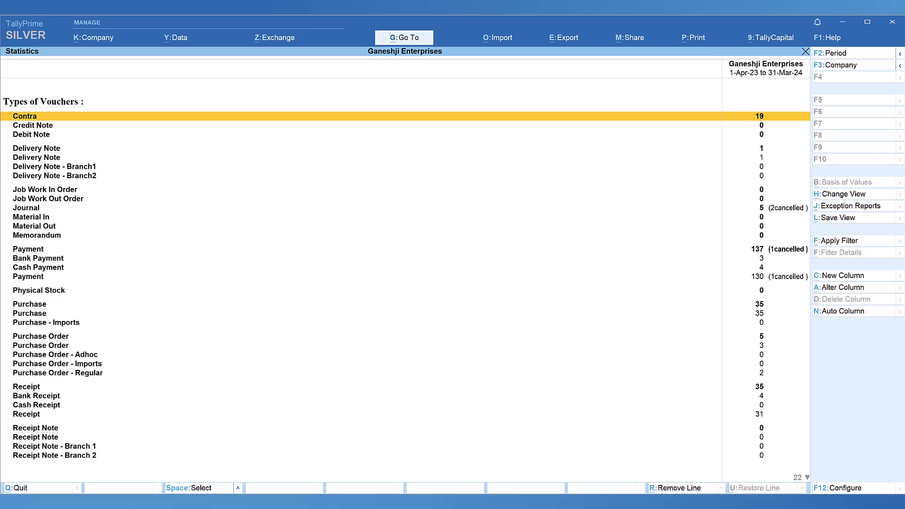
{"action": "left_click", "coordinate": [45, 126]}
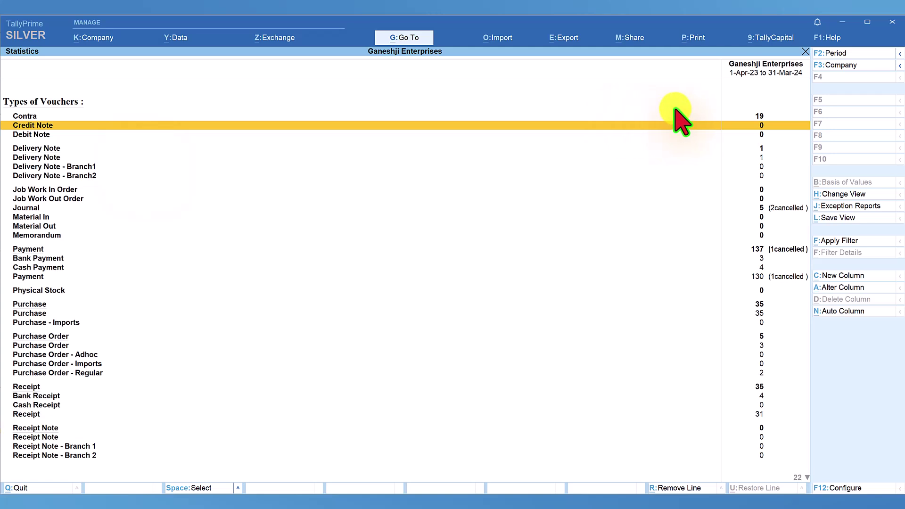
{"action": "left_click", "coordinate": [76, 168]}
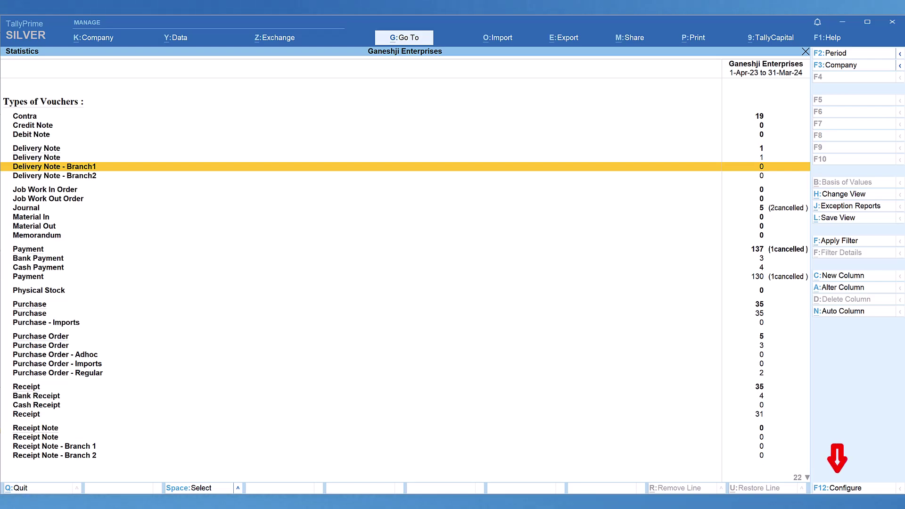
- Set 'Show Voucher Type having entries only' and 'Enable Stripe View' both to Yes
{"action": "key", "text": "F12"}
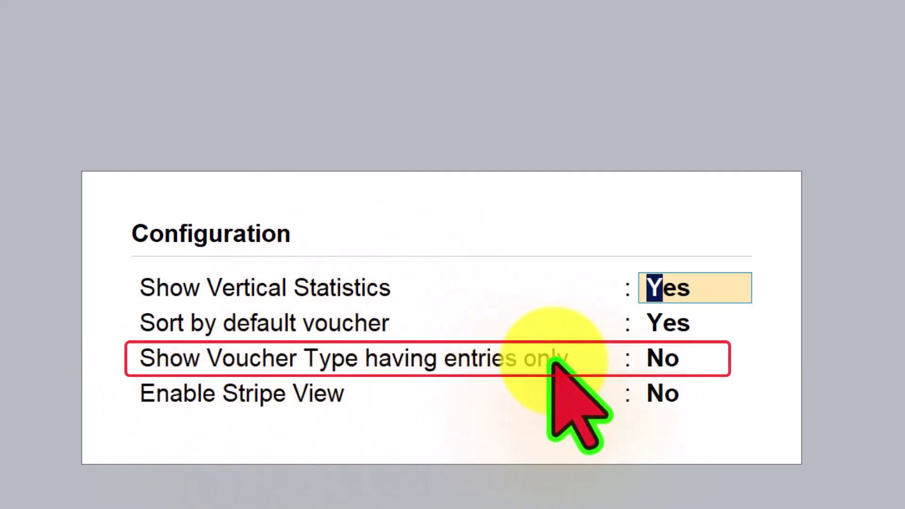
{"action": "left_click", "coordinate": [692, 361]}
{"action": "type", "text": "y"}
{"action": "key", "text": "Return"}
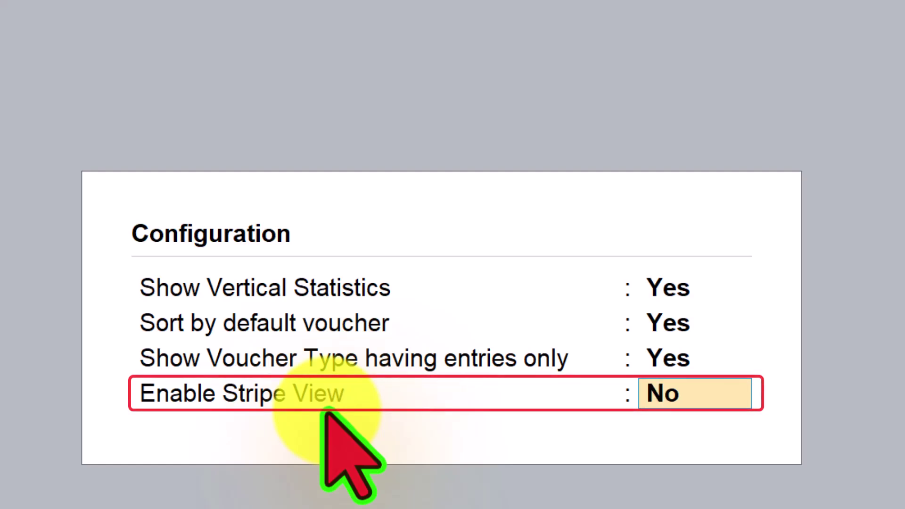
{"action": "type", "text": "y"}
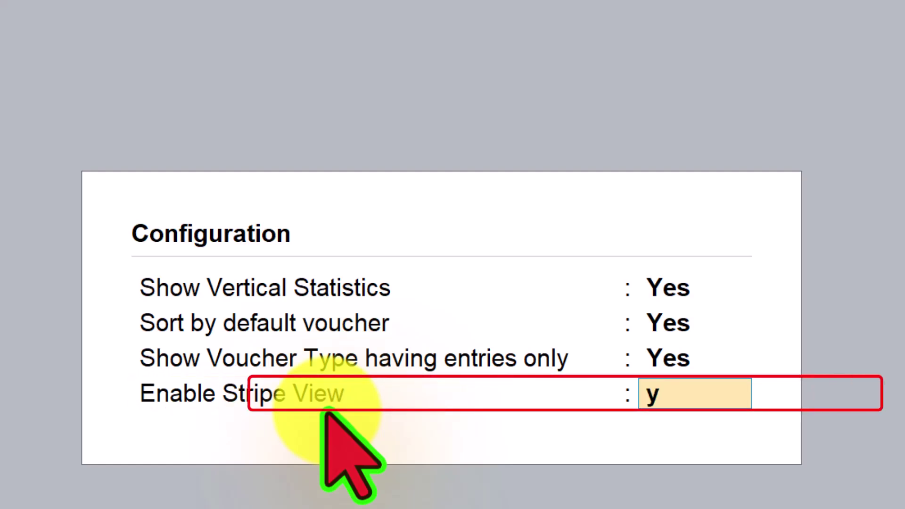
{"action": "key", "text": "Return"}
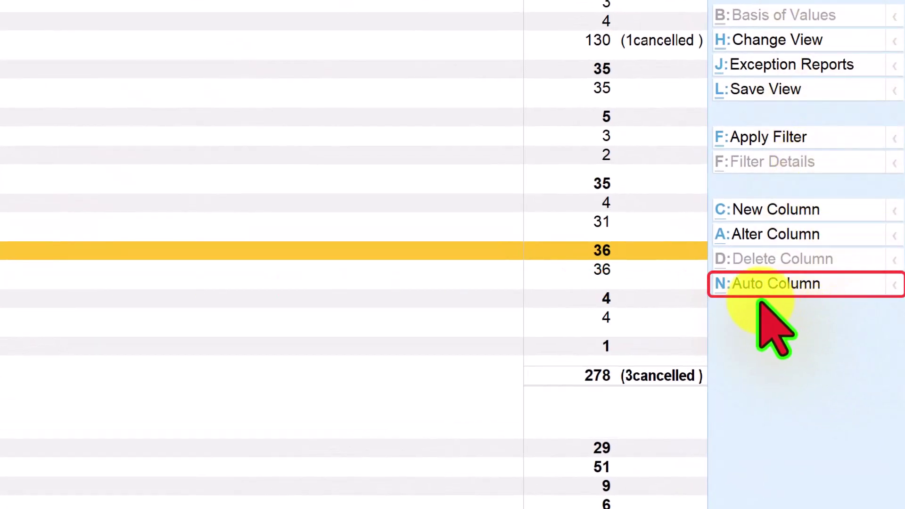
- Apply Auto Column with Quarterly to get four quarterly columns (49, 79, 93, 57)
{"action": "left_click", "coordinate": [759, 288]}
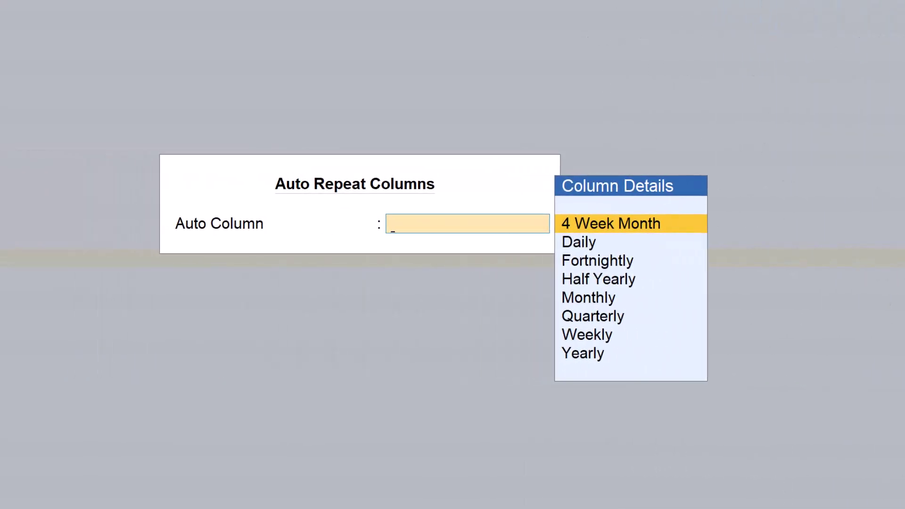
{"action": "left_click", "coordinate": [608, 316]}
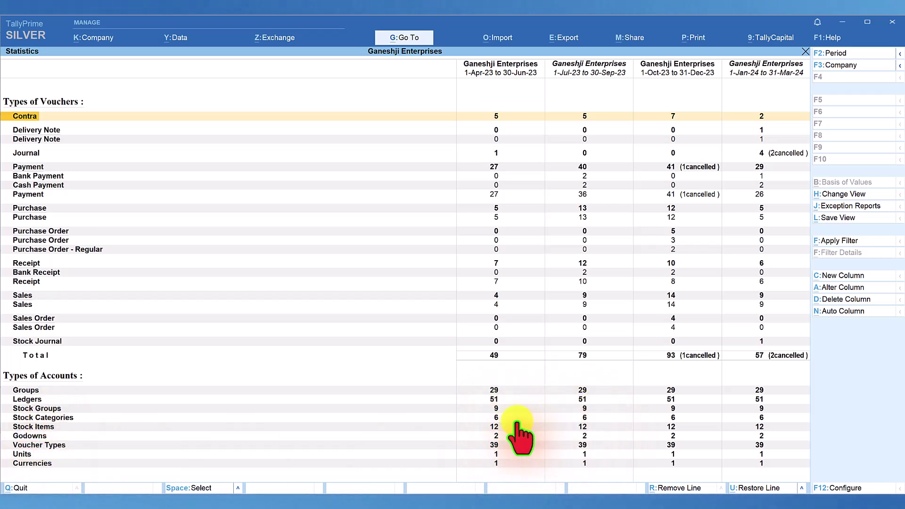
{"action": "left_click", "coordinate": [32, 391]}
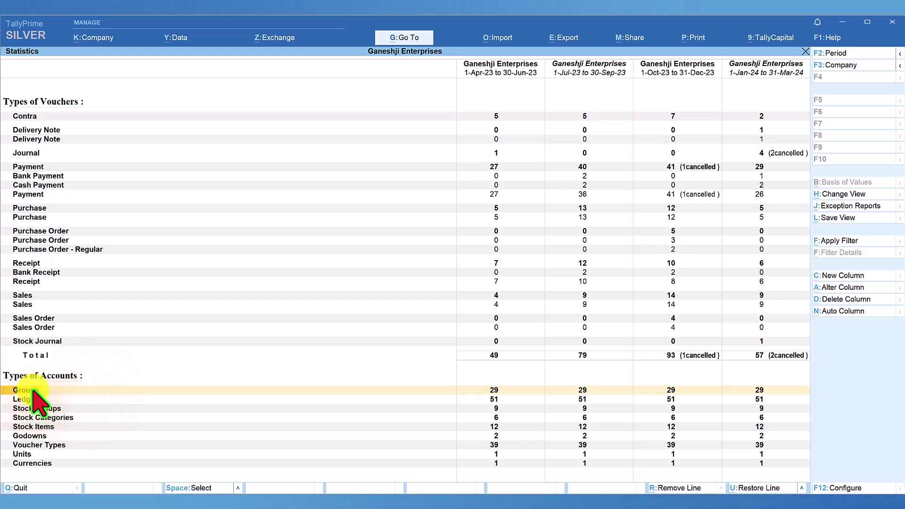
{"action": "left_click", "coordinate": [506, 394]}
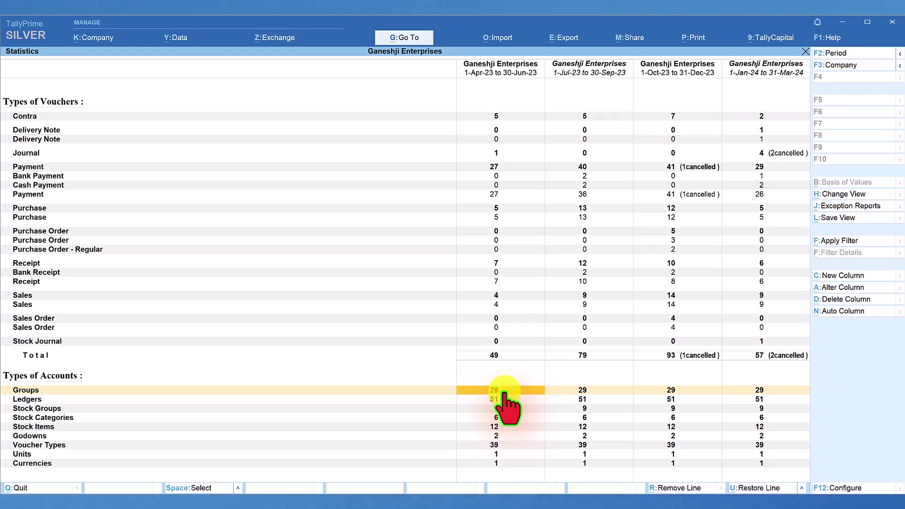
{"action": "left_click", "coordinate": [41, 426]}
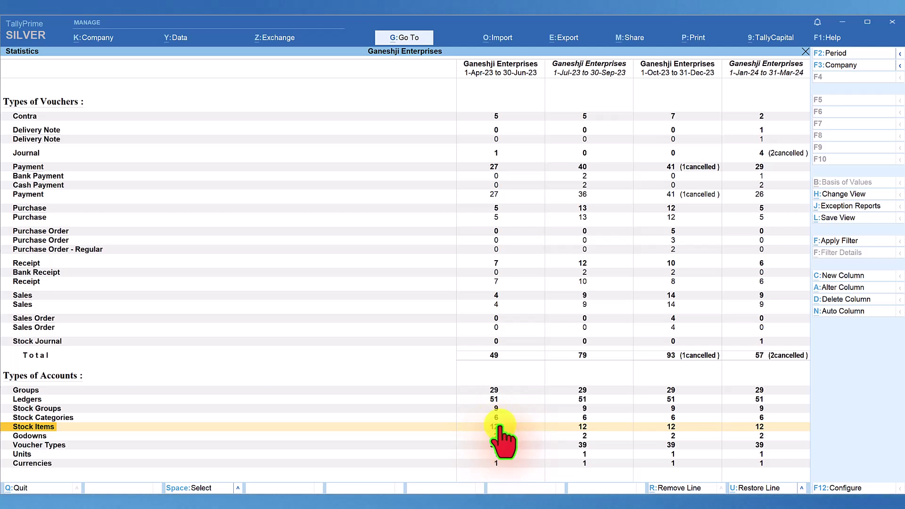
{"action": "left_click", "coordinate": [40, 428]}
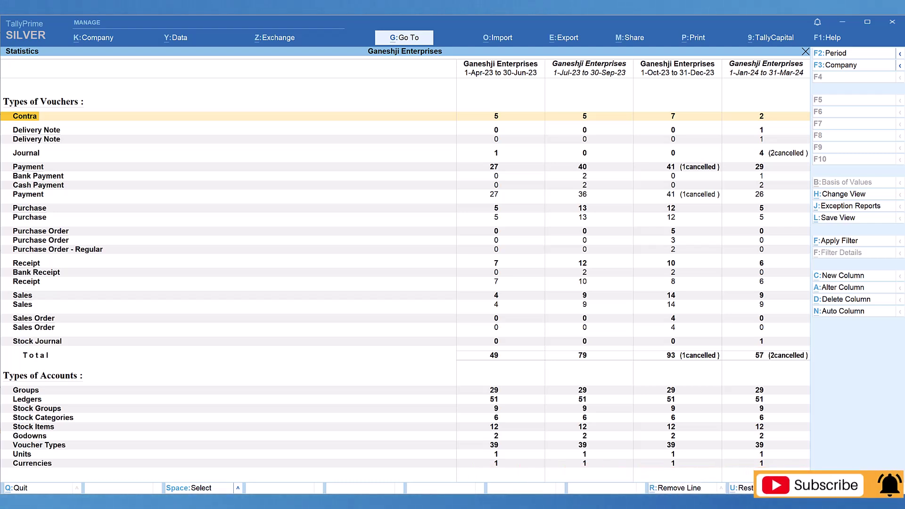
- Apply Auto Column with Yearly to show one 1-Apr-23 to 31-Mar-24 column
{"action": "left_click", "coordinate": [844, 311]}
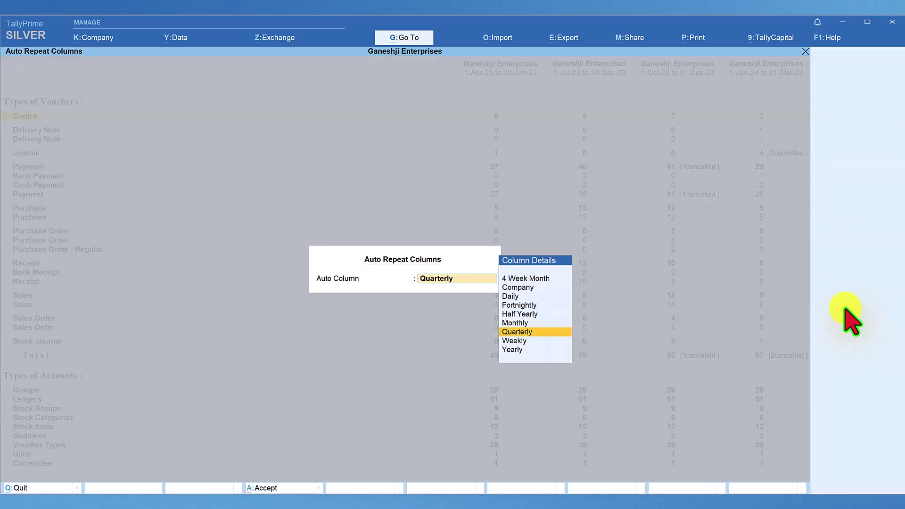
{"action": "left_click", "coordinate": [515, 349]}
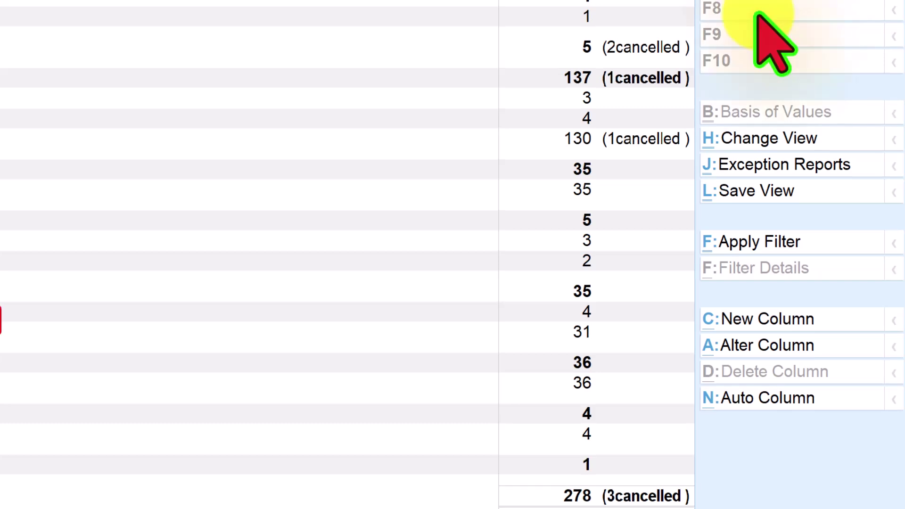
- Add a new column for Potential Solutions, keeping the 1-Apr-23 to 31-Mar-24 dates
{"action": "left_click", "coordinate": [775, 320]}
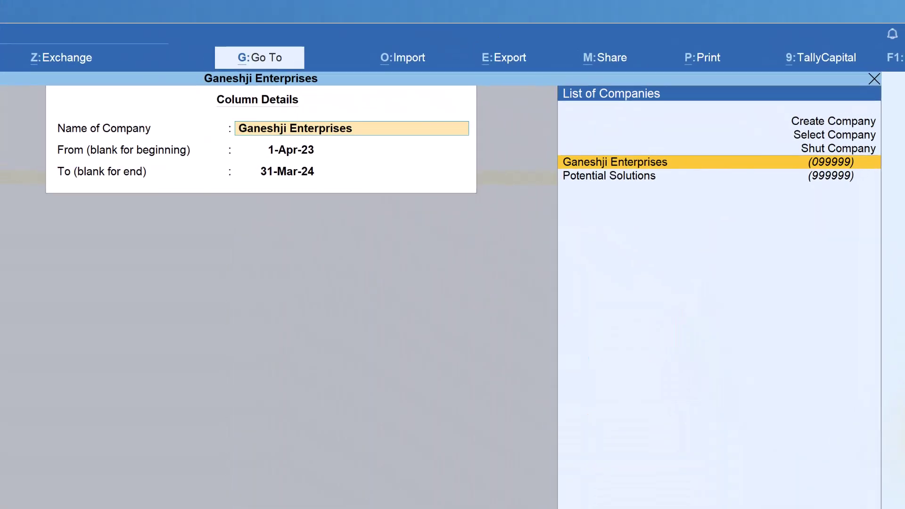
{"action": "key", "text": "Down"}
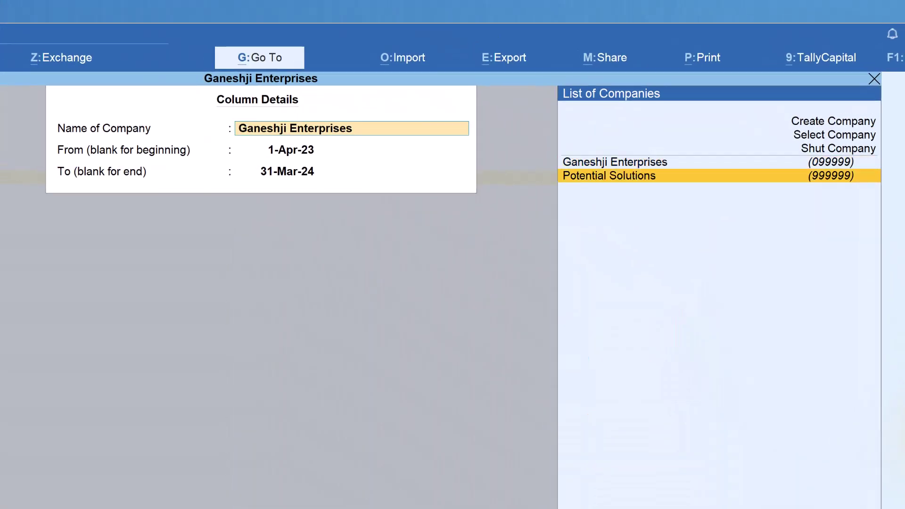
{"action": "left_click", "coordinate": [631, 176]}
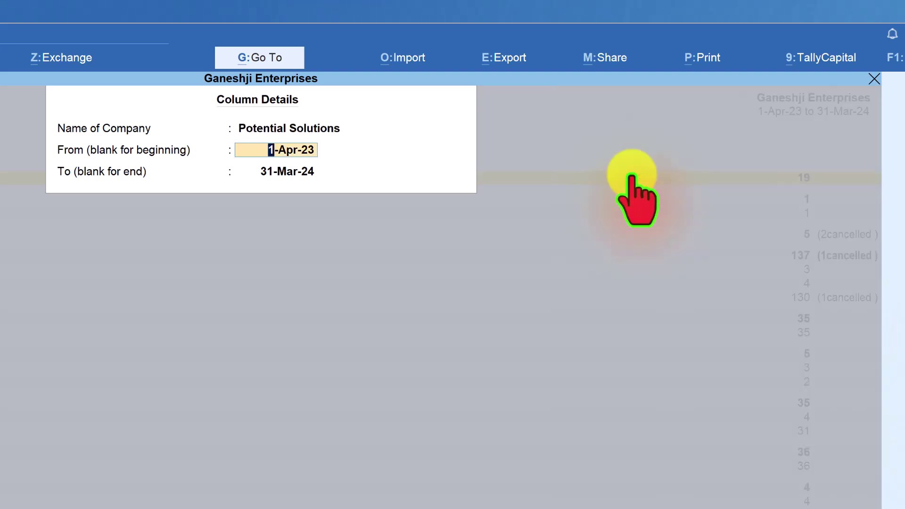
{"action": "key", "text": "Return"}
{"action": "key", "text": "Return"}
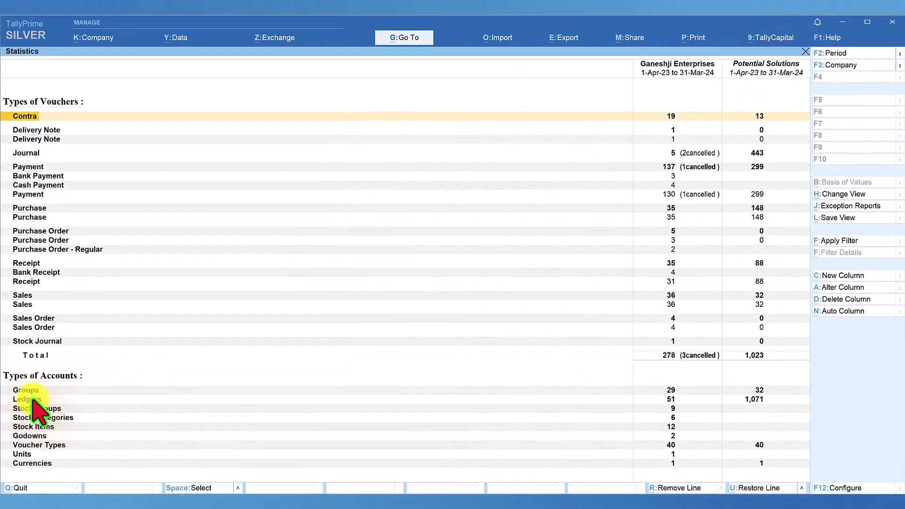
- Select the Ledgers counts for Ganeshji Enterprises and Potential Solutions (1,071) to compare
{"action": "left_click", "coordinate": [32, 400]}
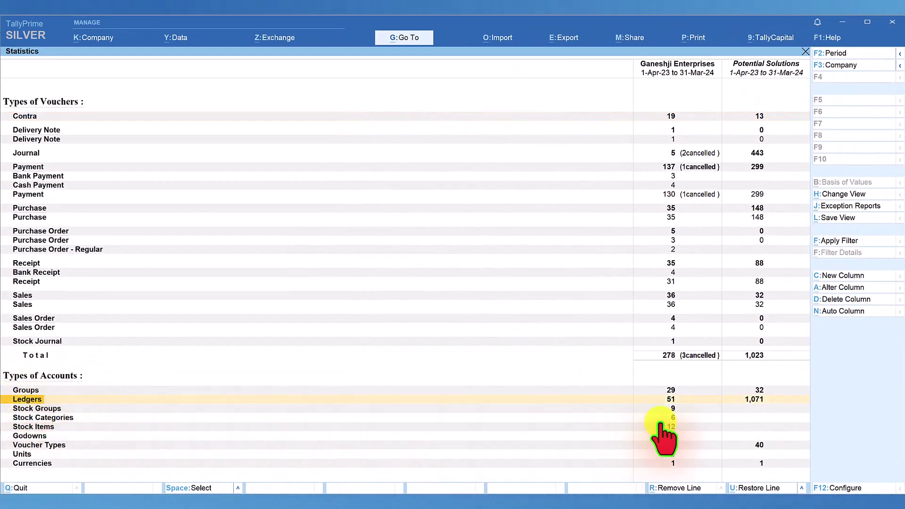
{"action": "left_click", "coordinate": [671, 399]}
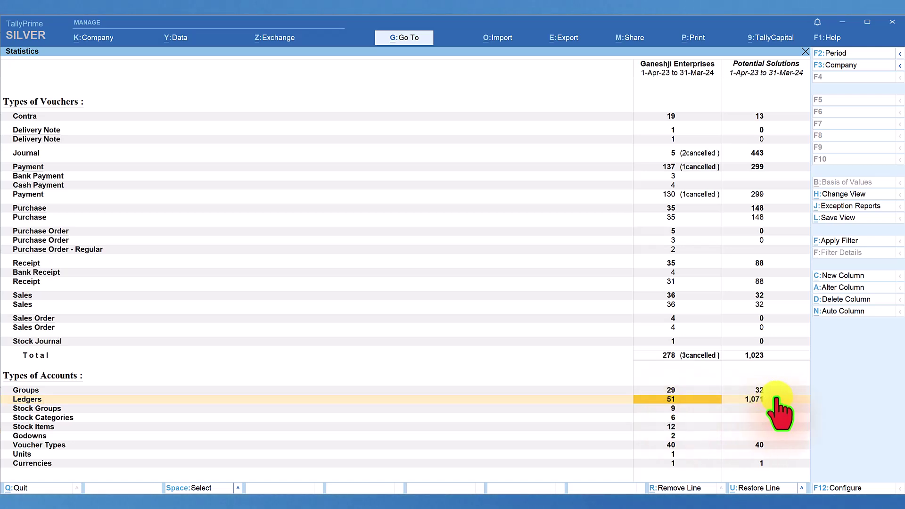
{"action": "left_click", "coordinate": [761, 399]}
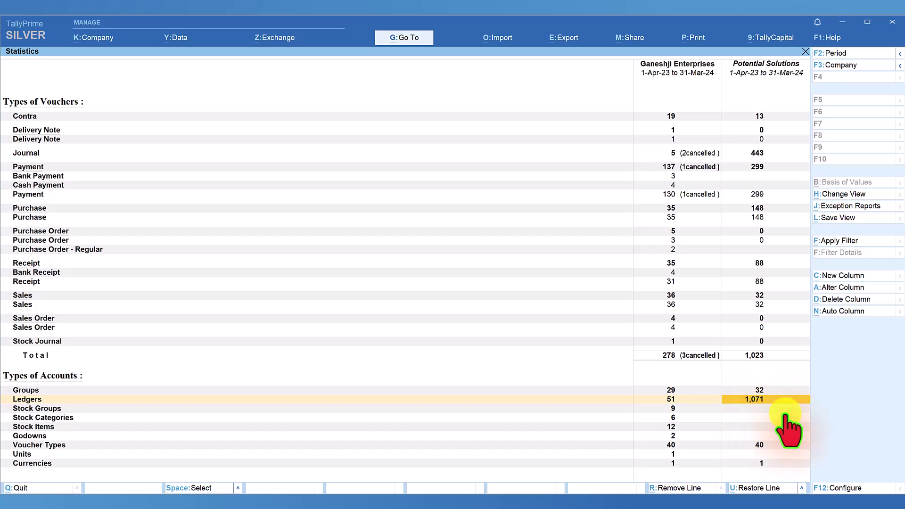